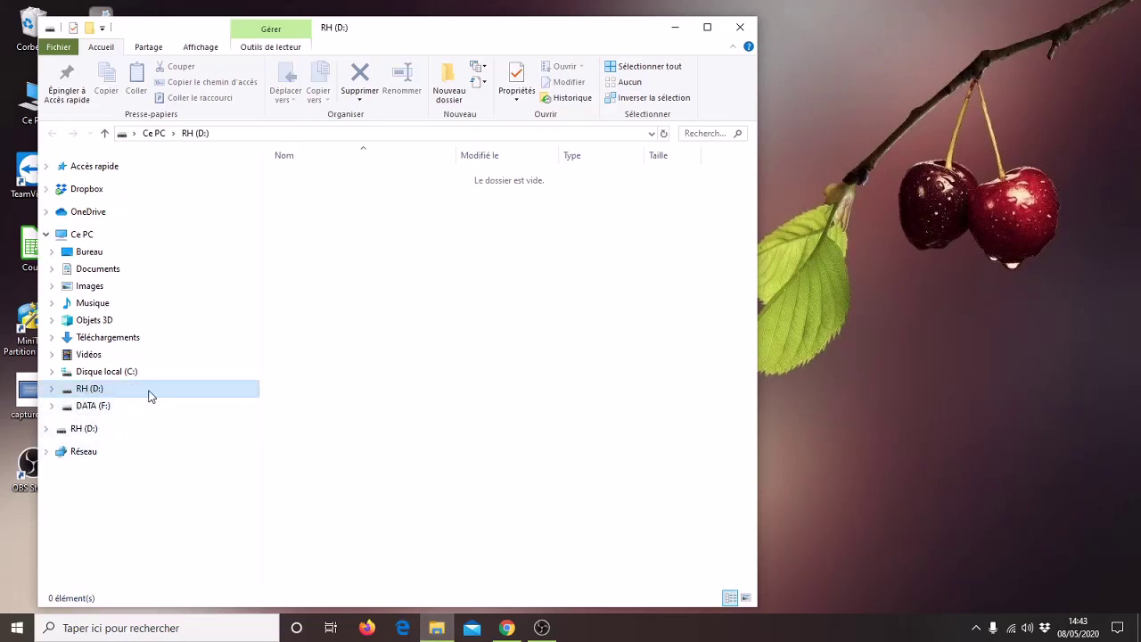
Narrow the Explorer window to about half the desktop's width and create a new folder on the RH (D:) drive
drag(756, 360, 643, 361)
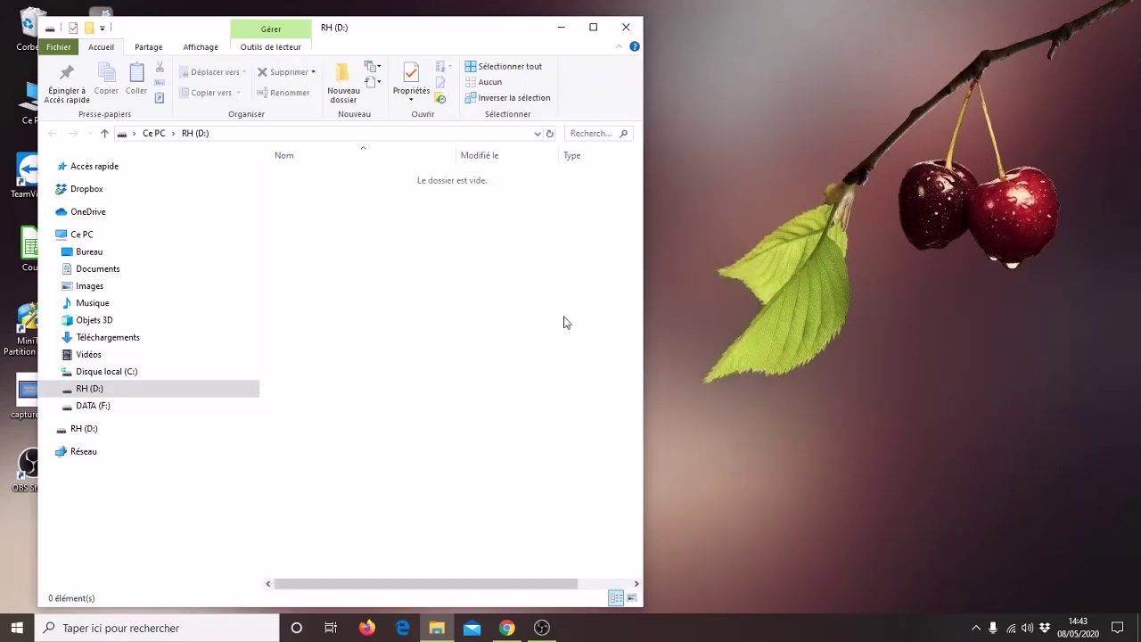
drag(418, 28, 392, 20)
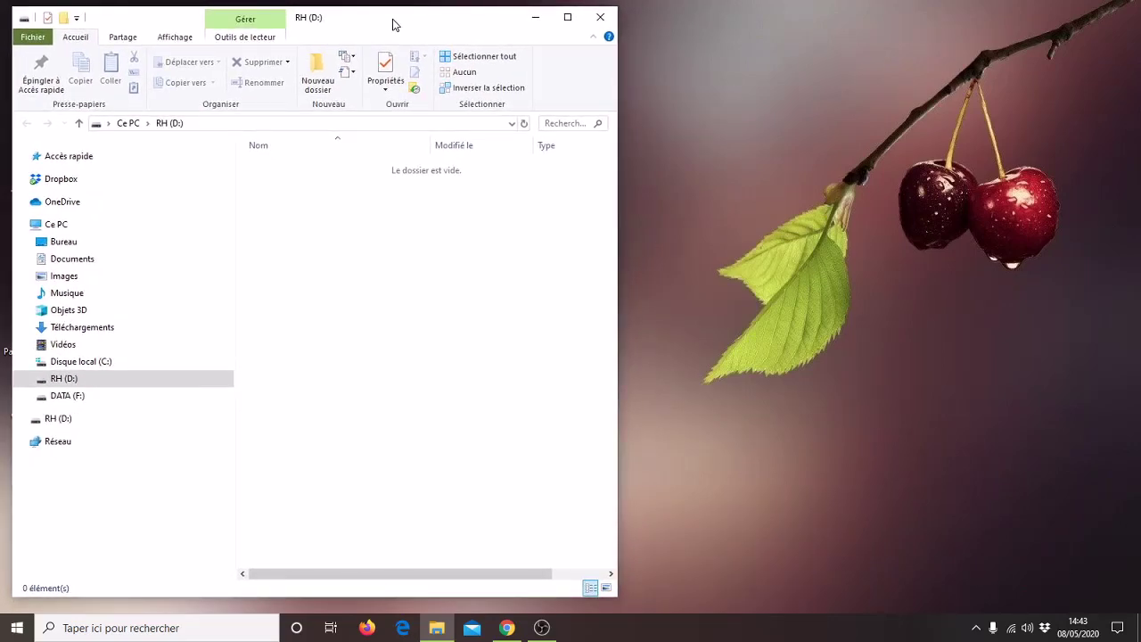
right_click(105, 380)
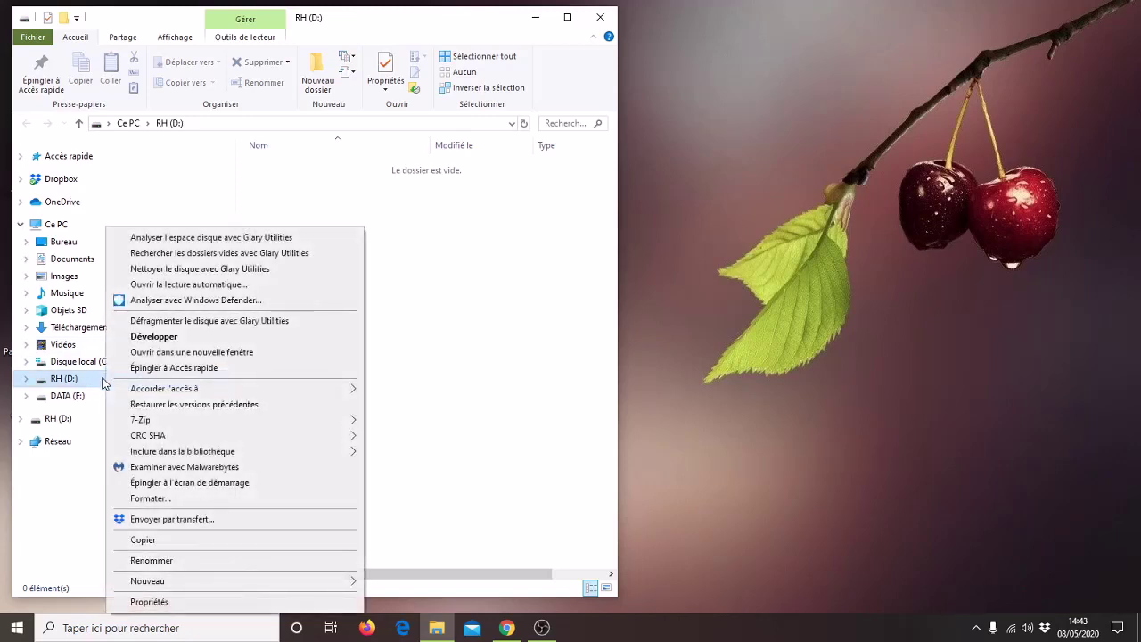
mouse_move(161, 585)
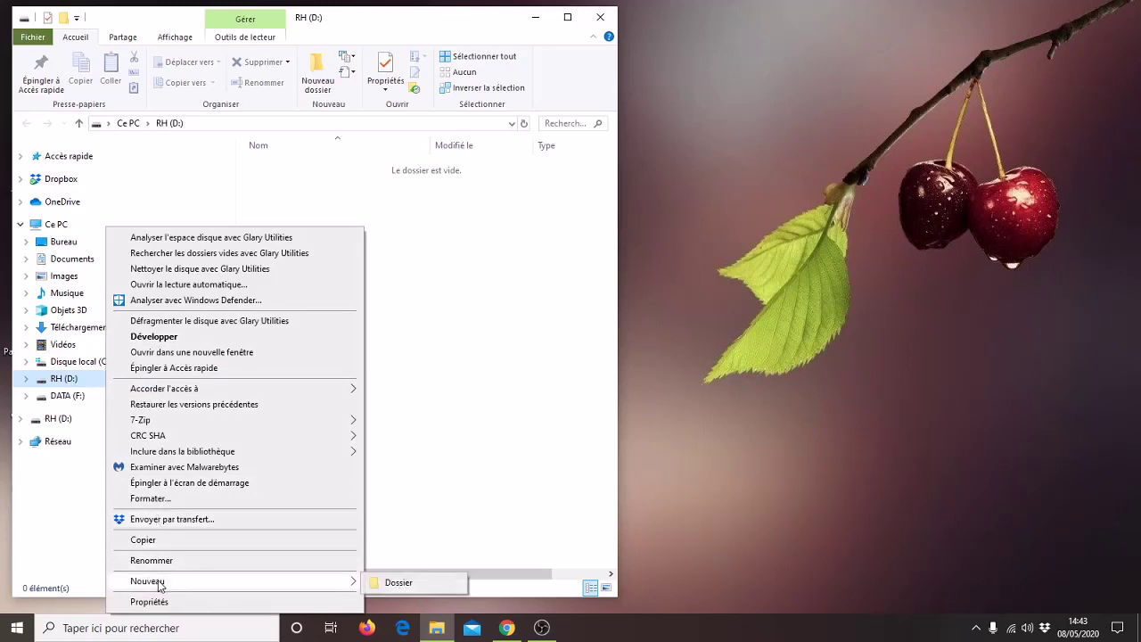
click(390, 583)
click(392, 557)
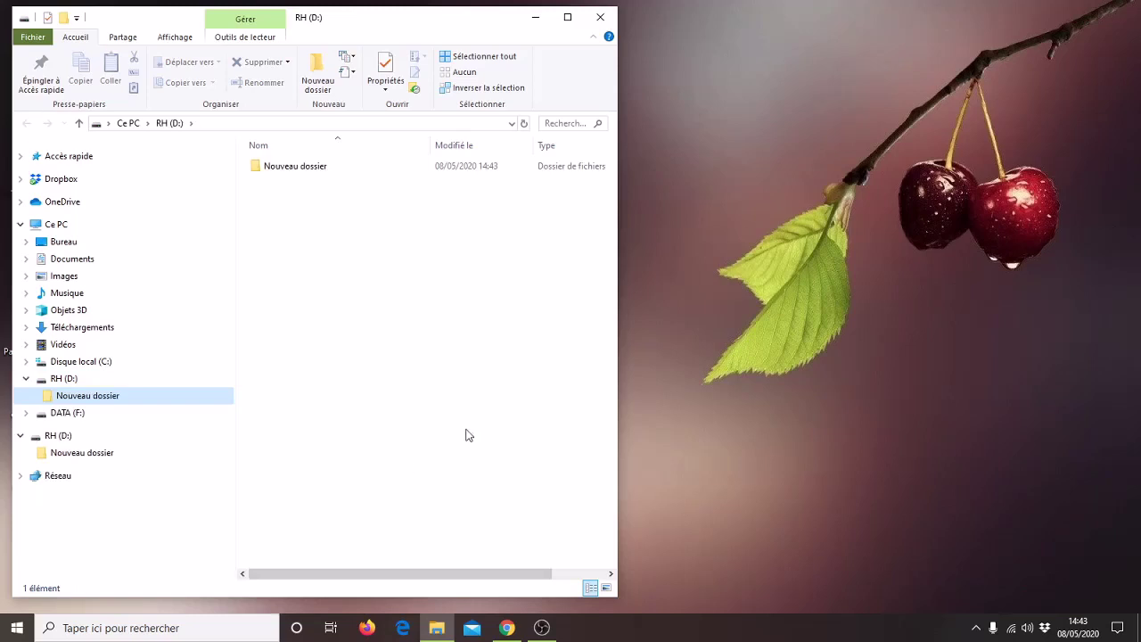
Rename the new folder on the RH (D:) drive as sauvegarde08052020
click(317, 169)
right_click(318, 169)
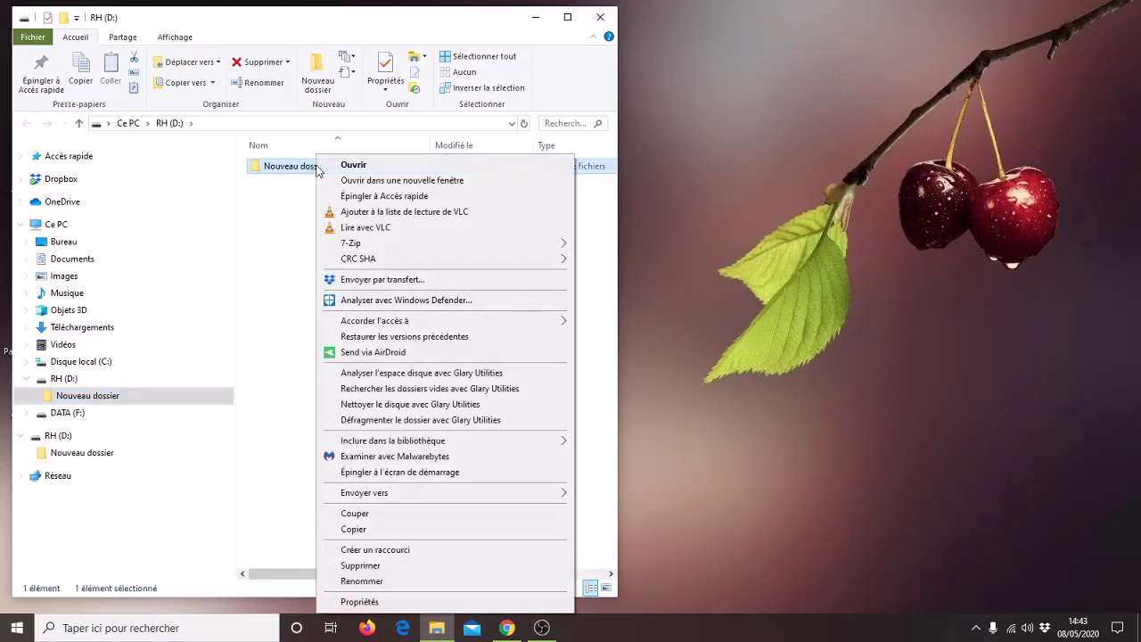
click(361, 581)
text(s)
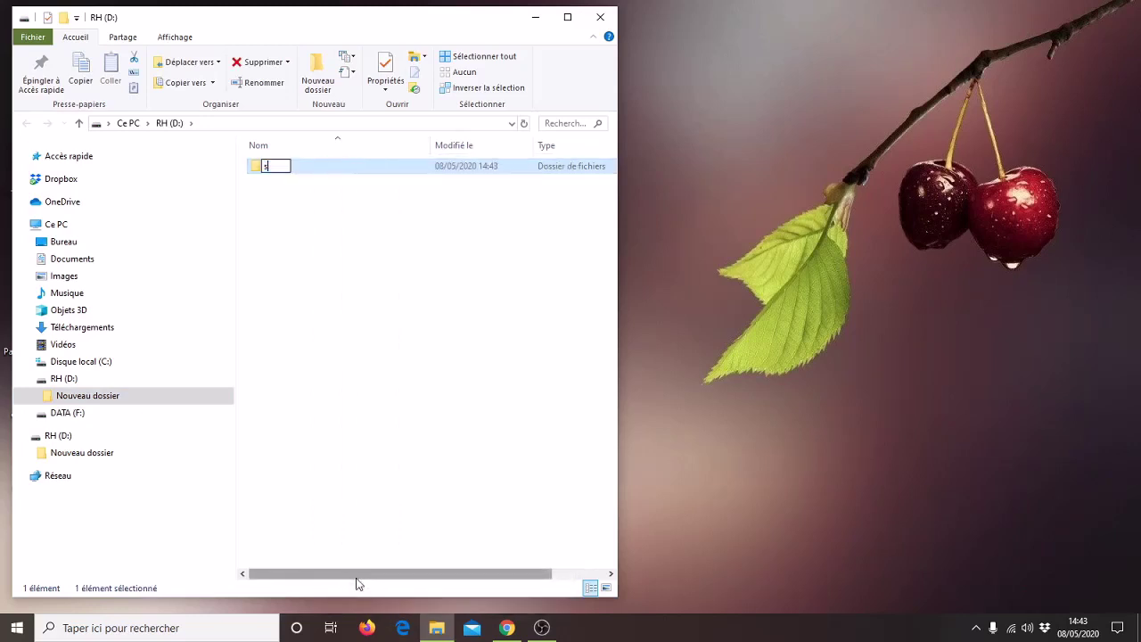
text(auvegarde)
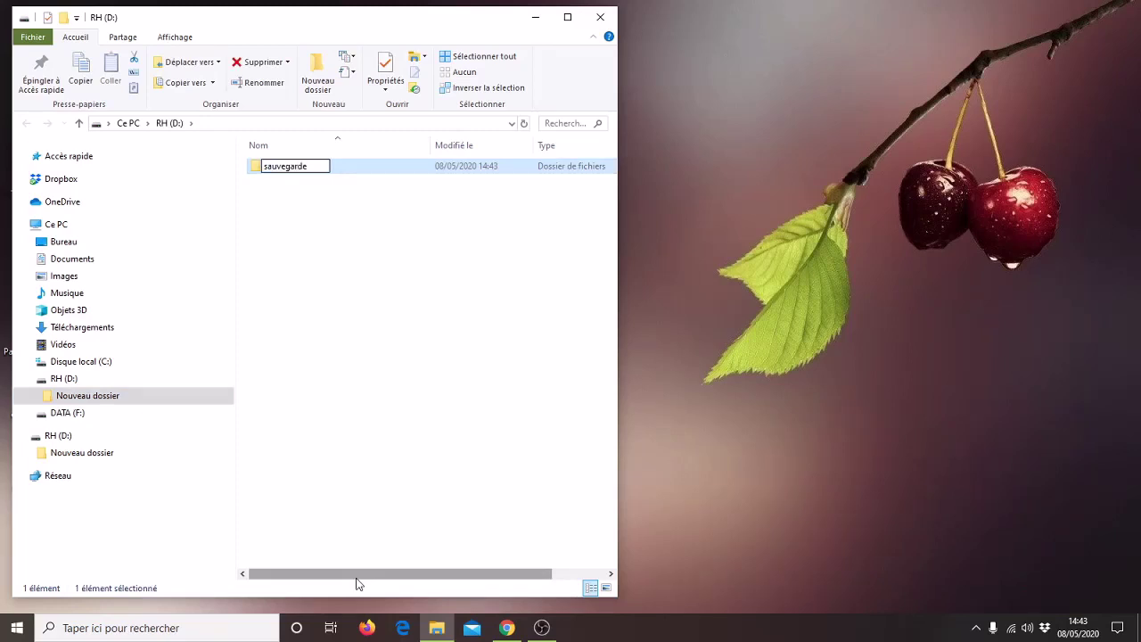
text(20)
key(Return)
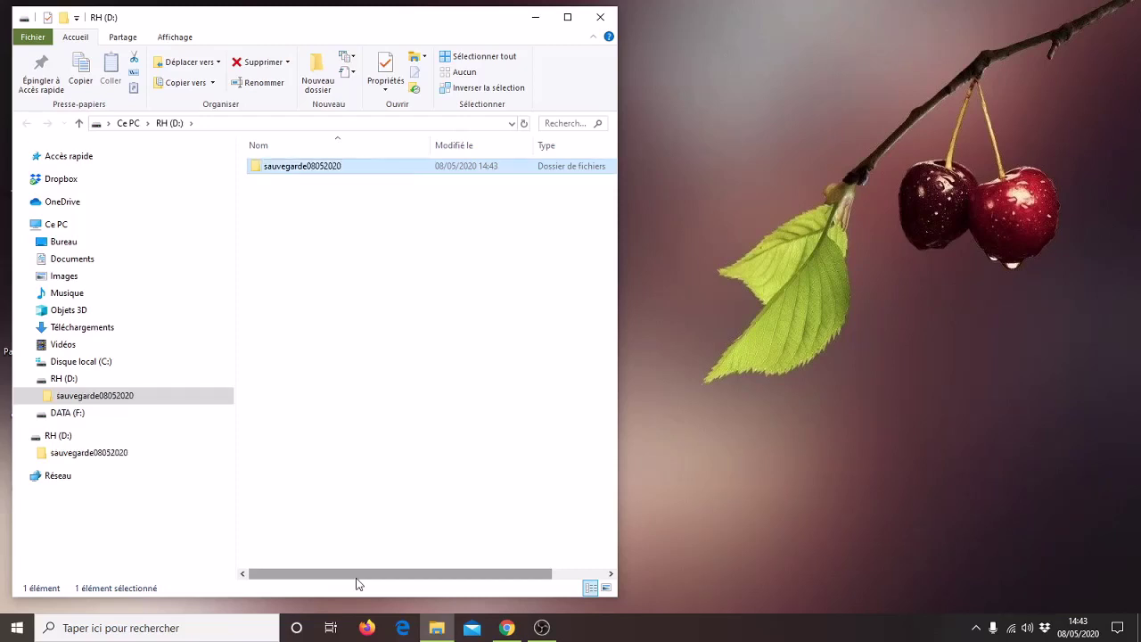
Open the sauvegarde08052020 folder and place a second File Explorer window beside it
click(114, 400)
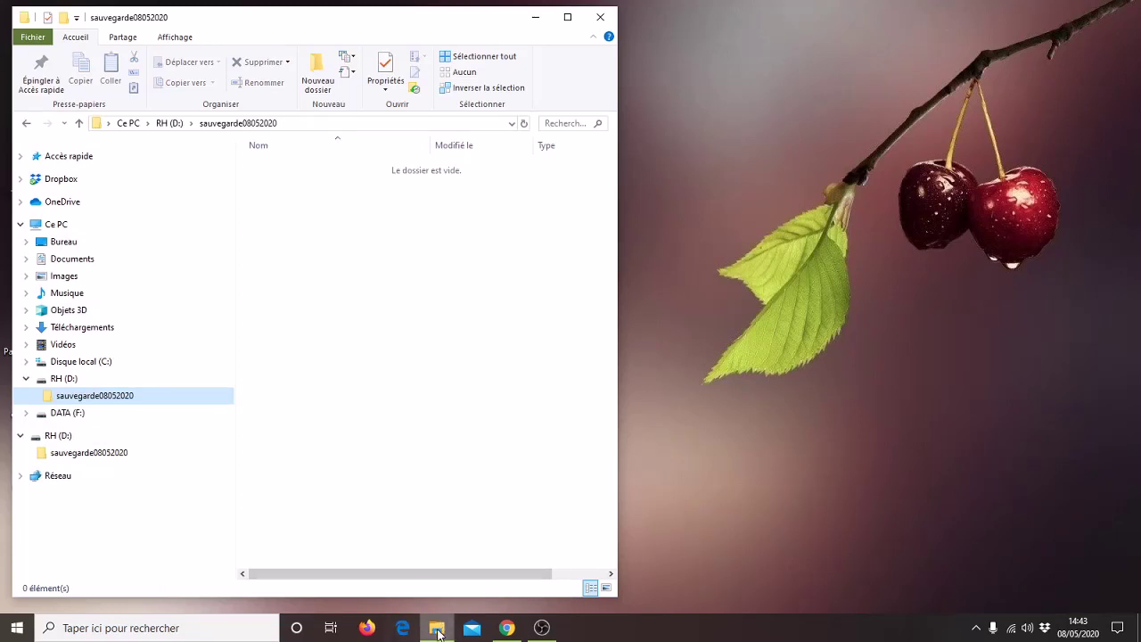
mouse_move(436, 634)
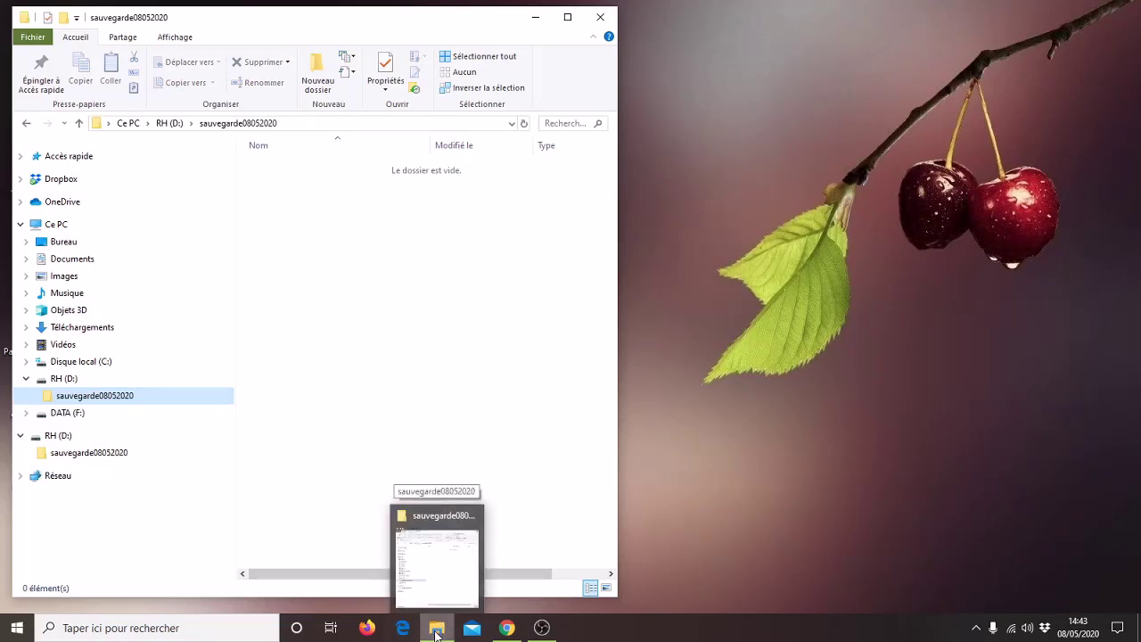
click(436, 633)
right_click(435, 630)
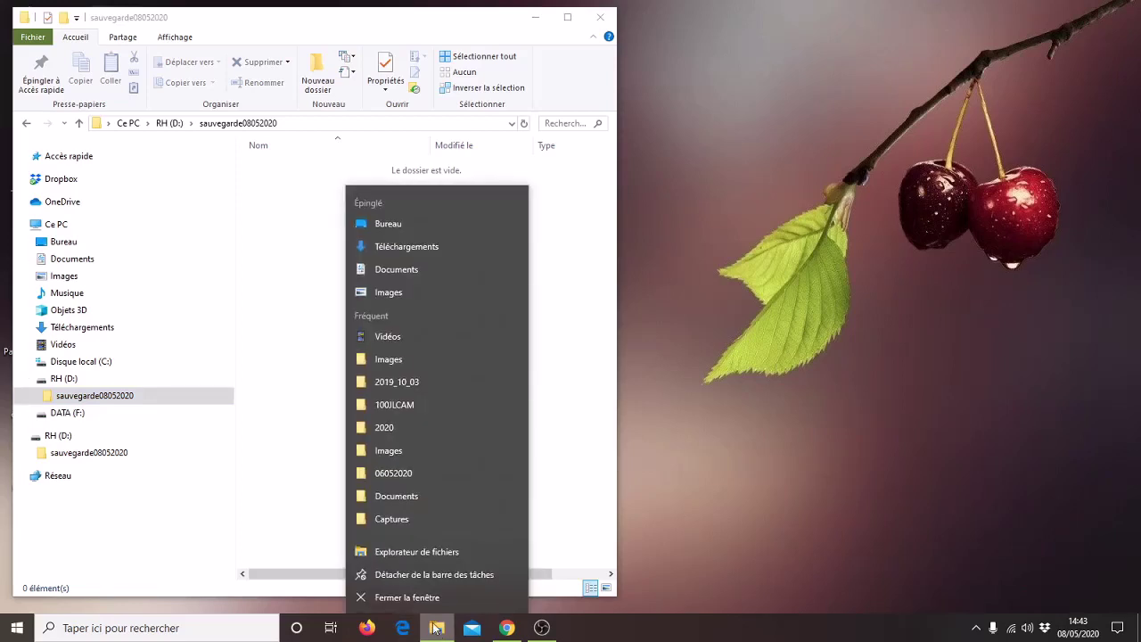
click(398, 553)
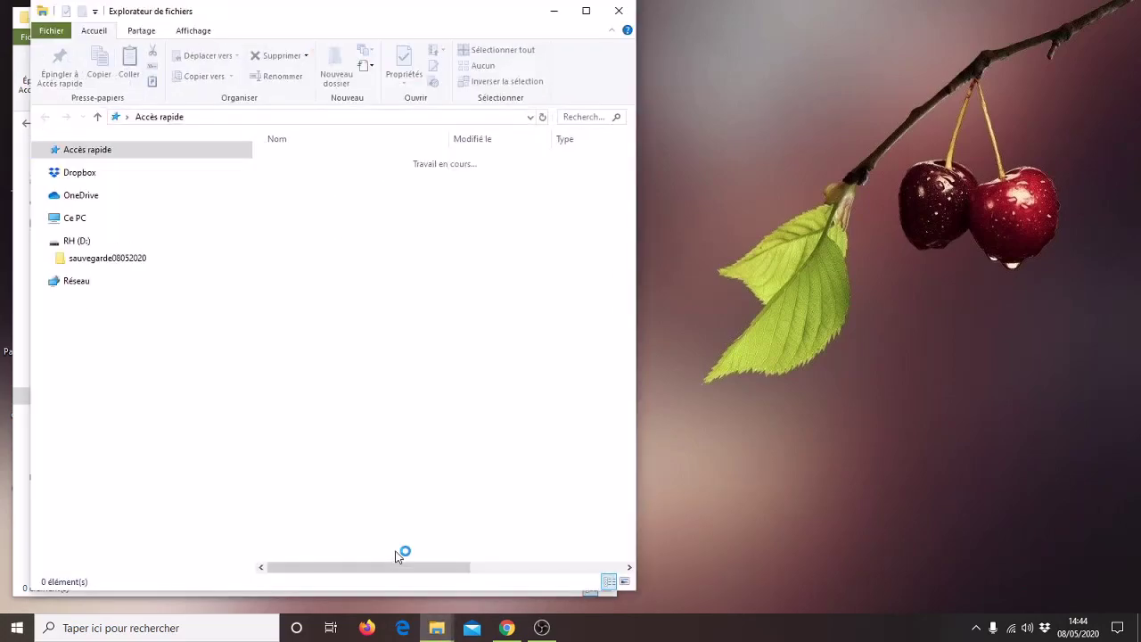
drag(239, 13, 847, 20)
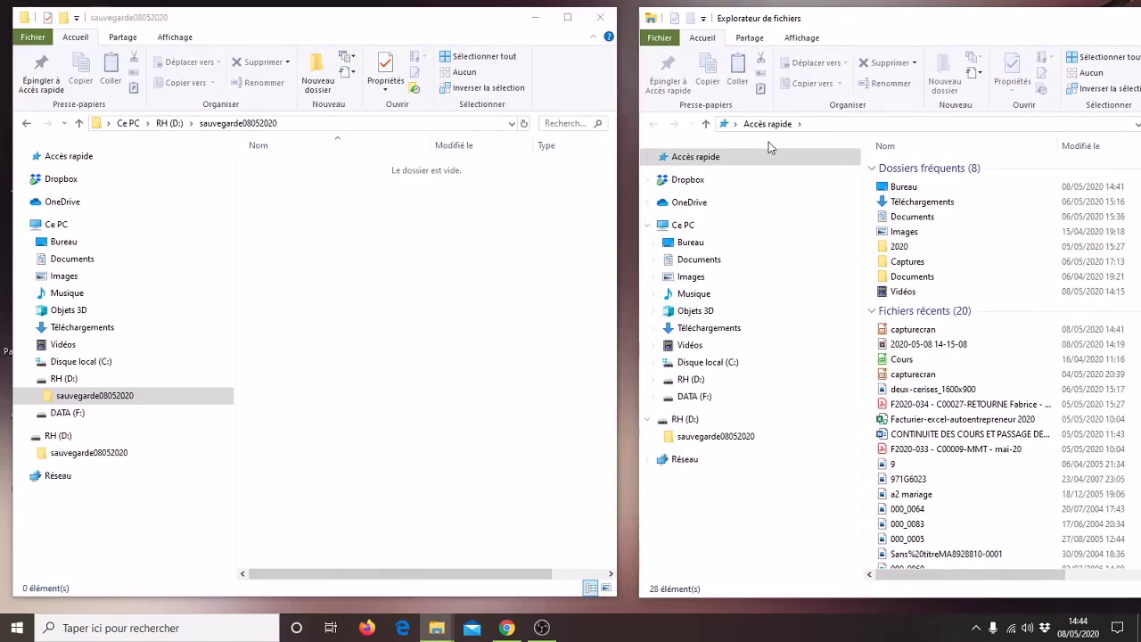
Copy the Documents folder from Ce PC into the sauvegarde08052020 folder on the RH (D:) drive
click(677, 225)
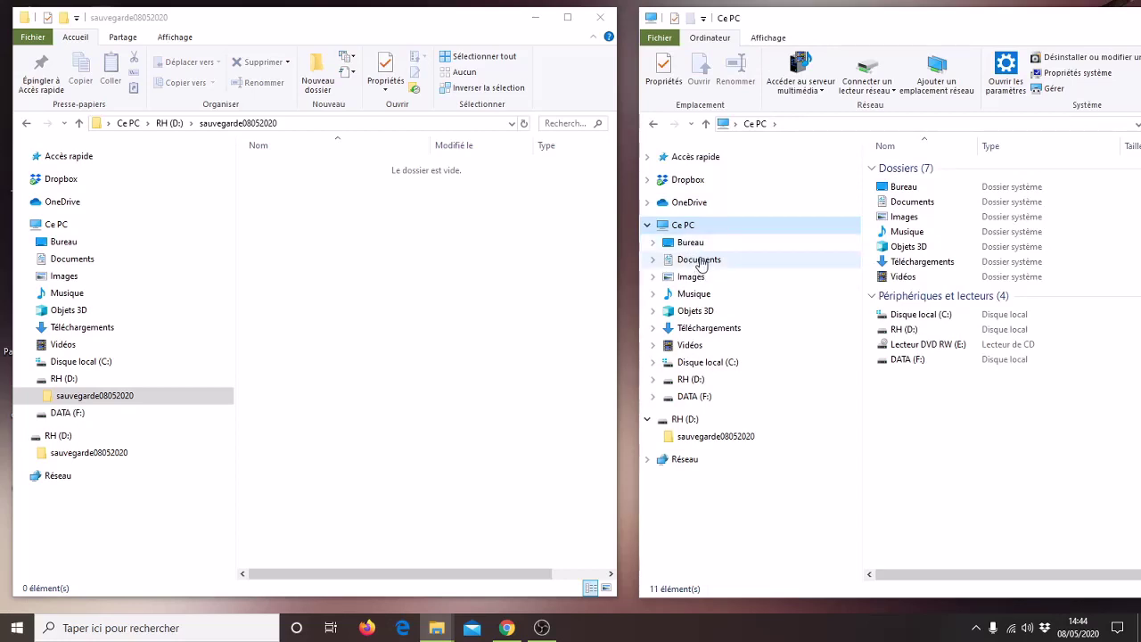
right_click(702, 264)
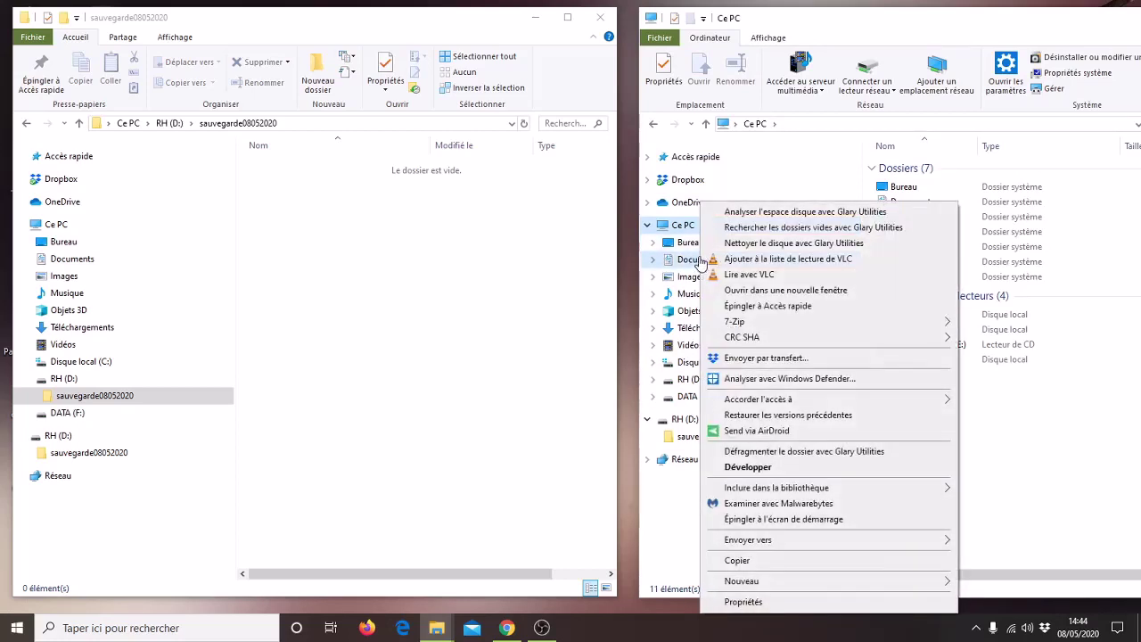
click(737, 559)
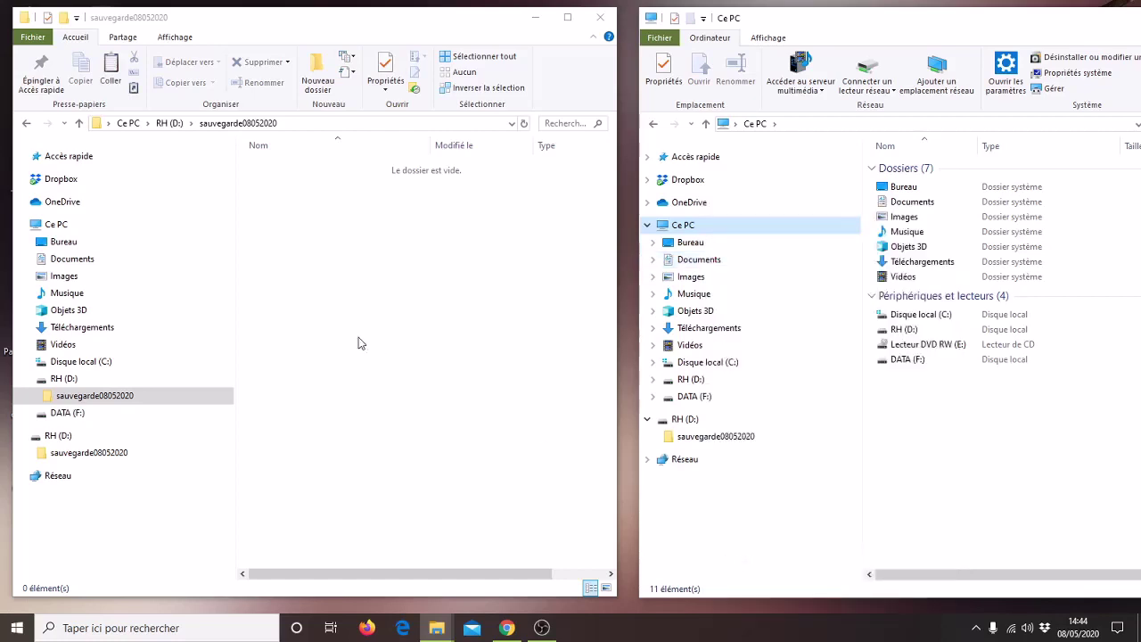
click(314, 256)
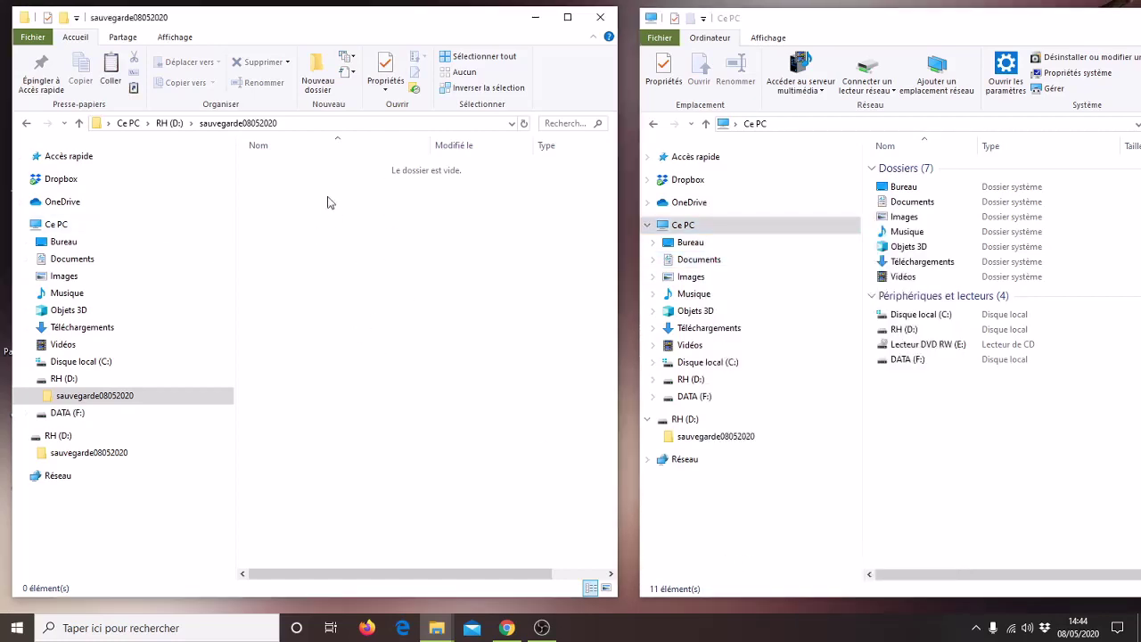
right_click(307, 276)
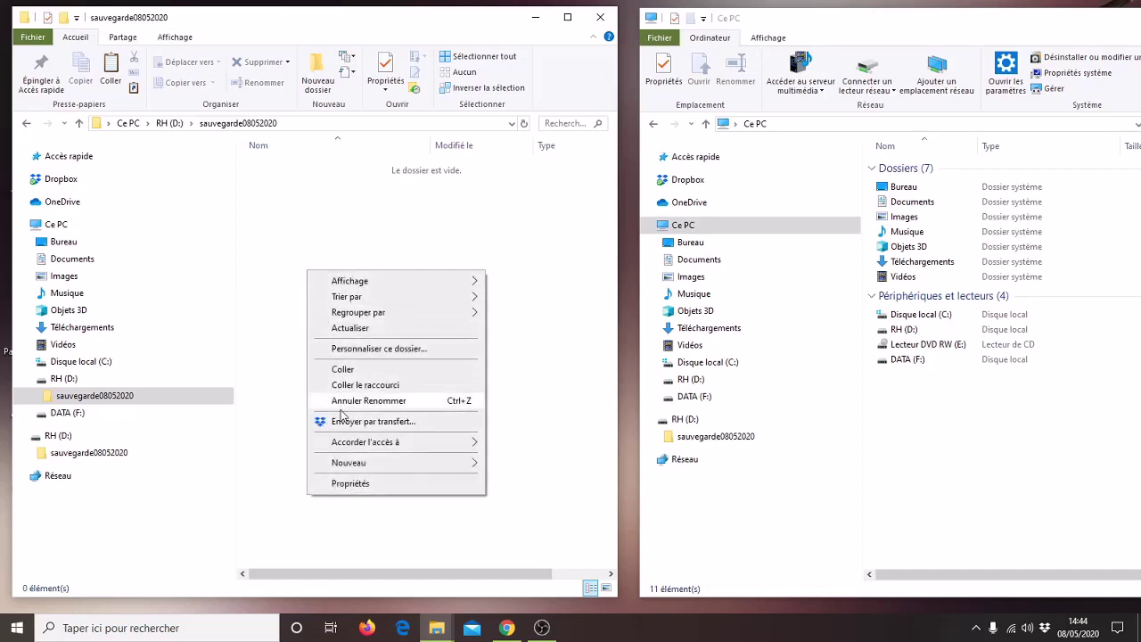
click(344, 373)
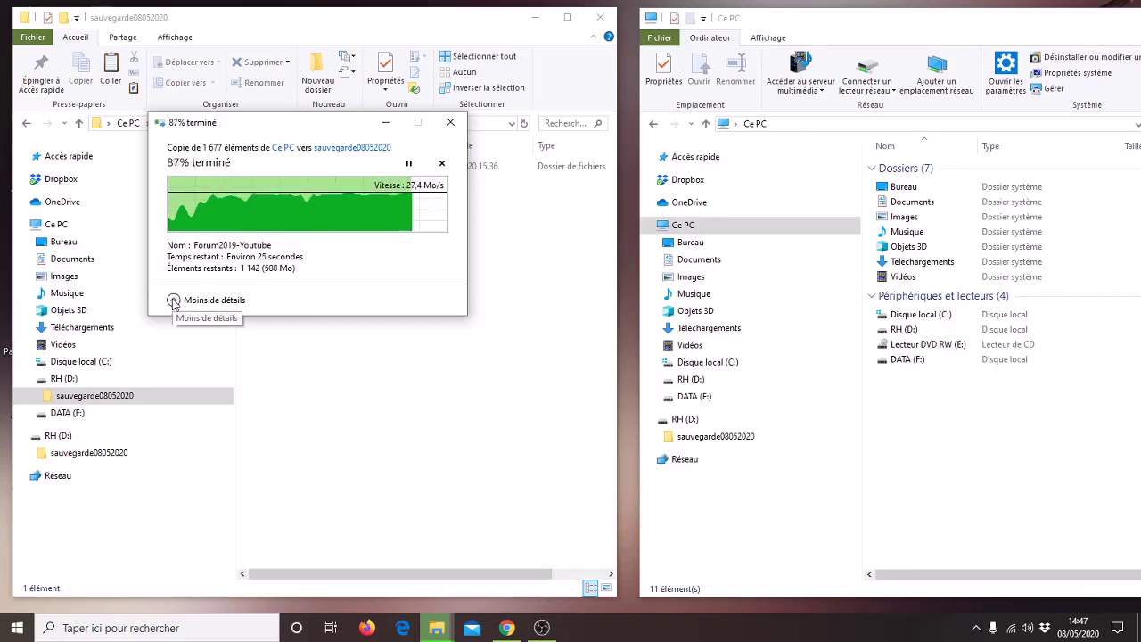
click(173, 301)
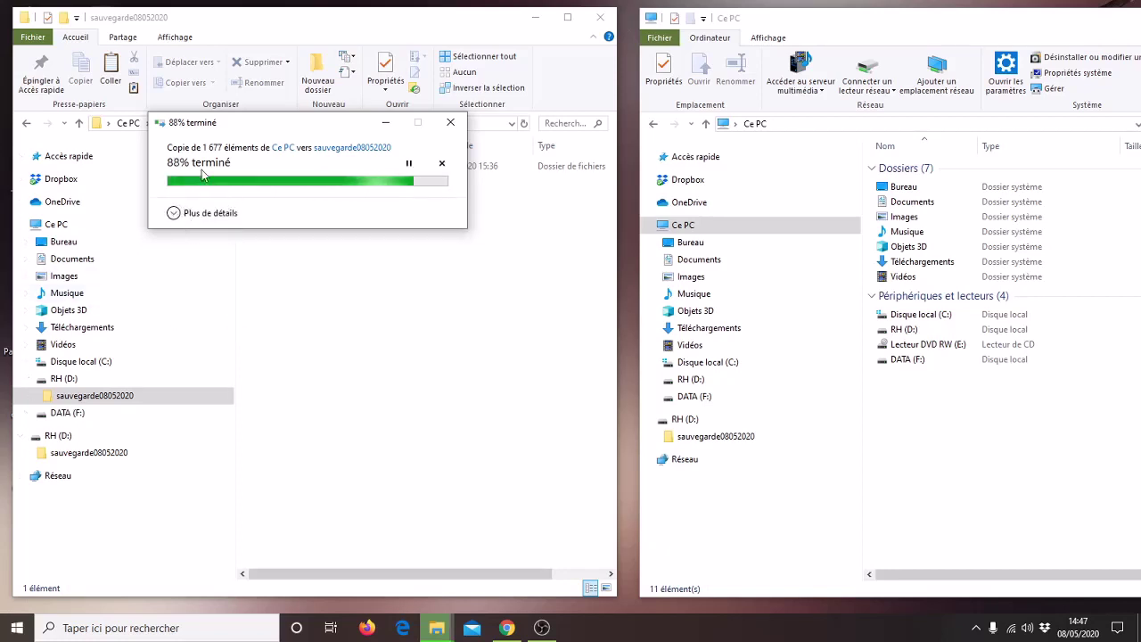
click(173, 213)
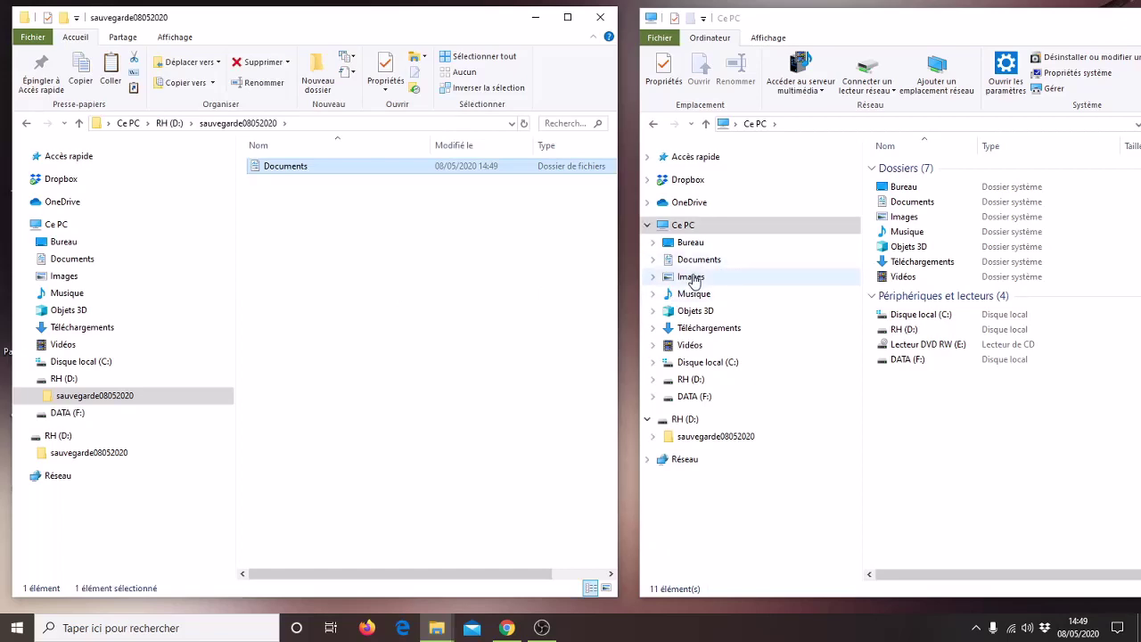
Copy the Images folder from Ce PC into the sauvegarde08052020 folder
click(693, 279)
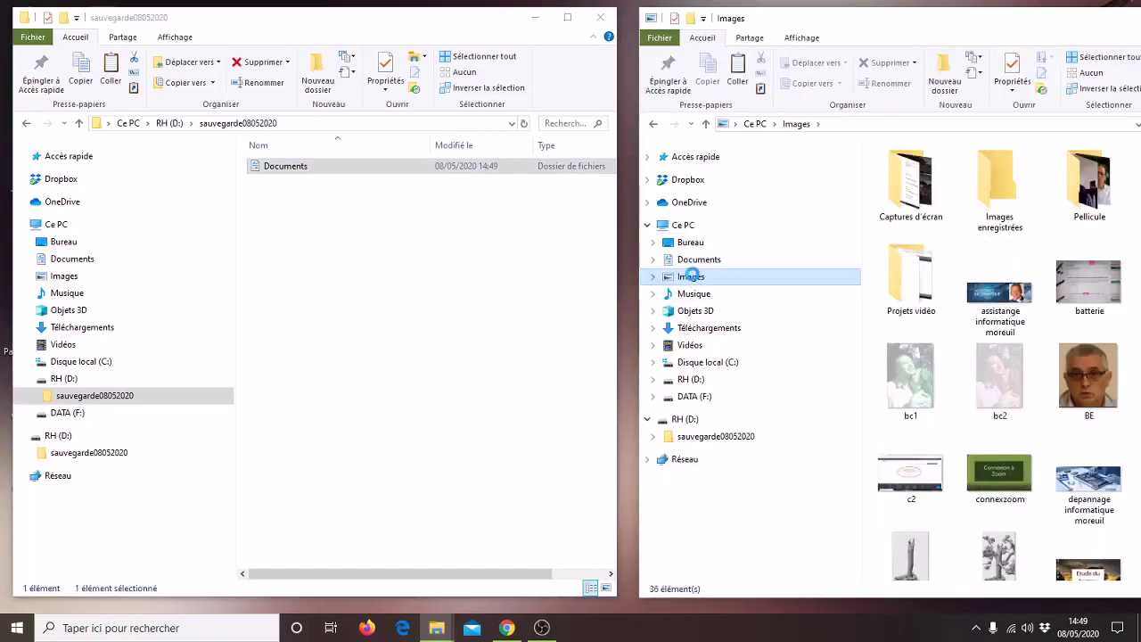
right_click(691, 277)
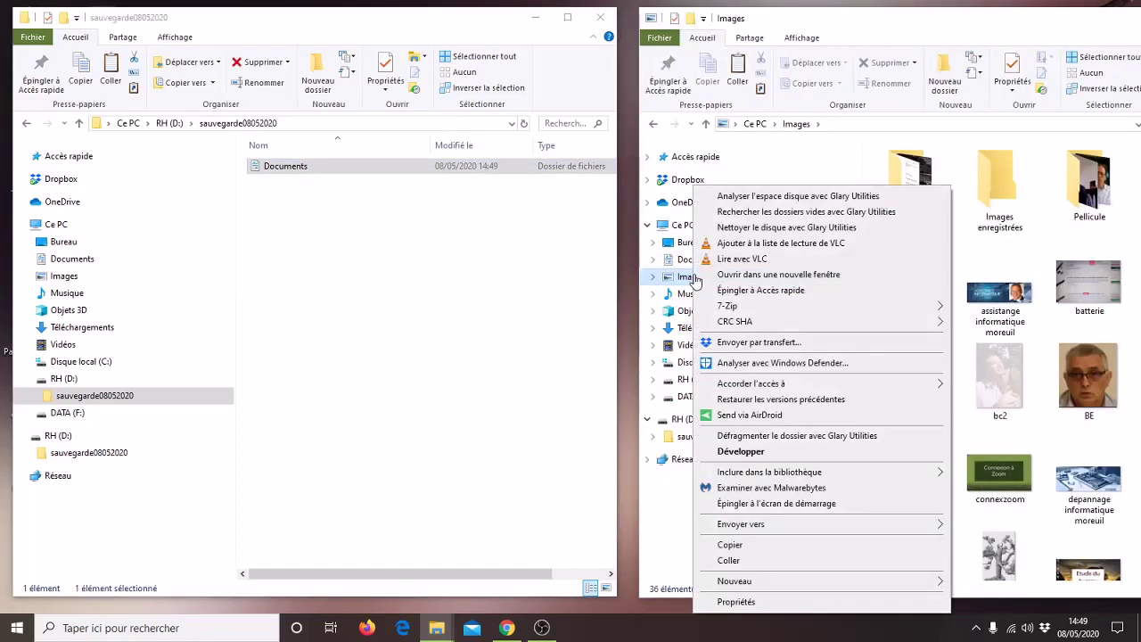
click(733, 545)
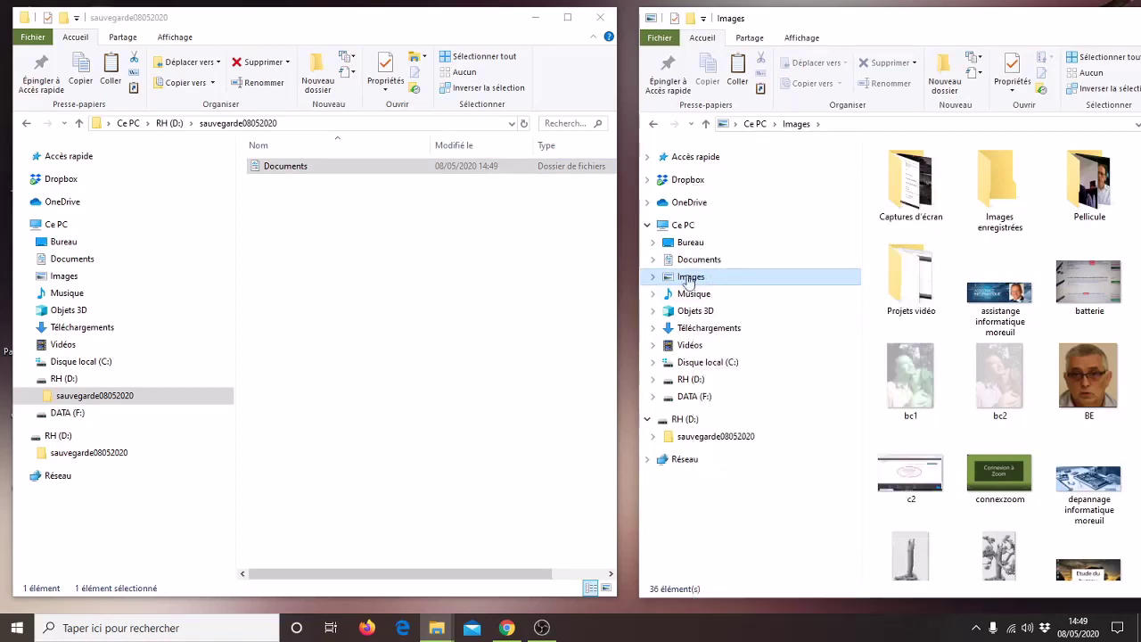
click(322, 266)
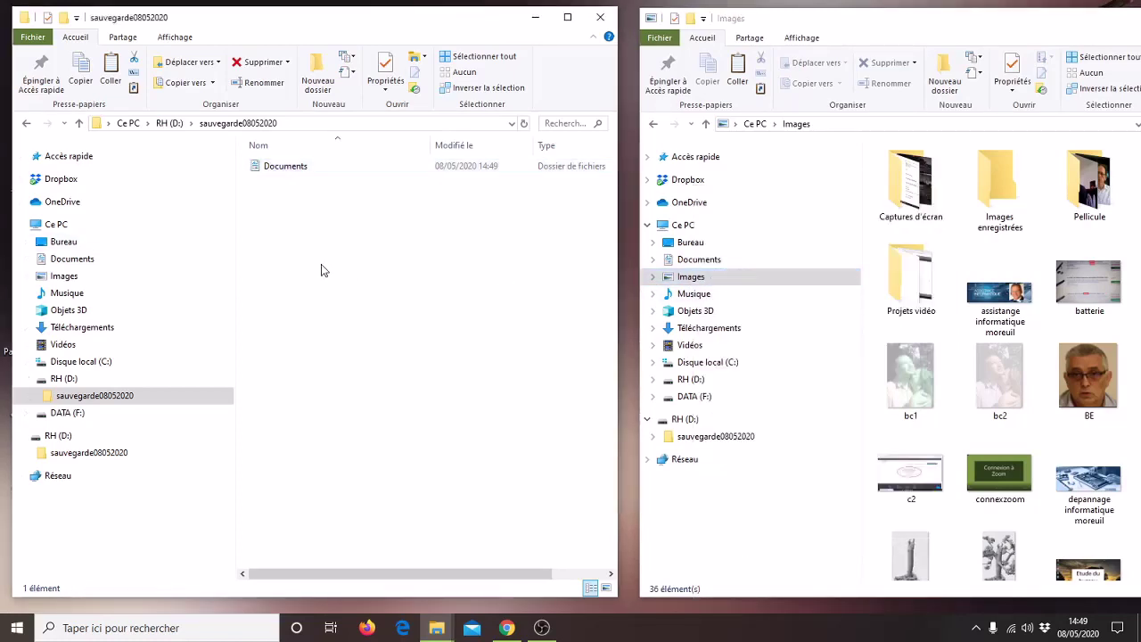
right_click(321, 268)
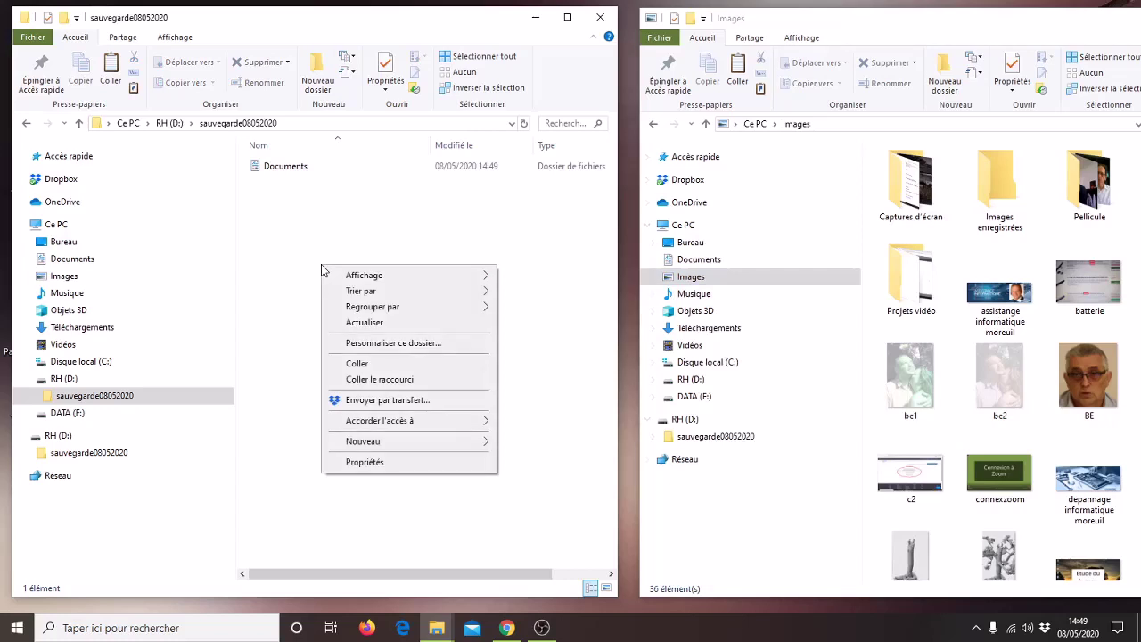
click(358, 364)
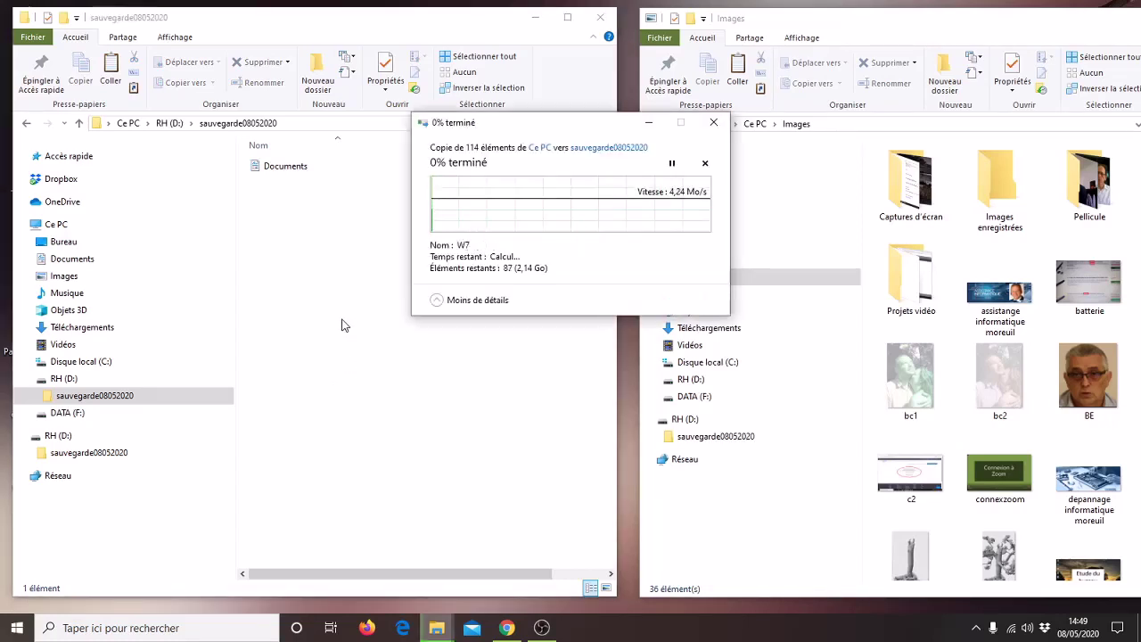